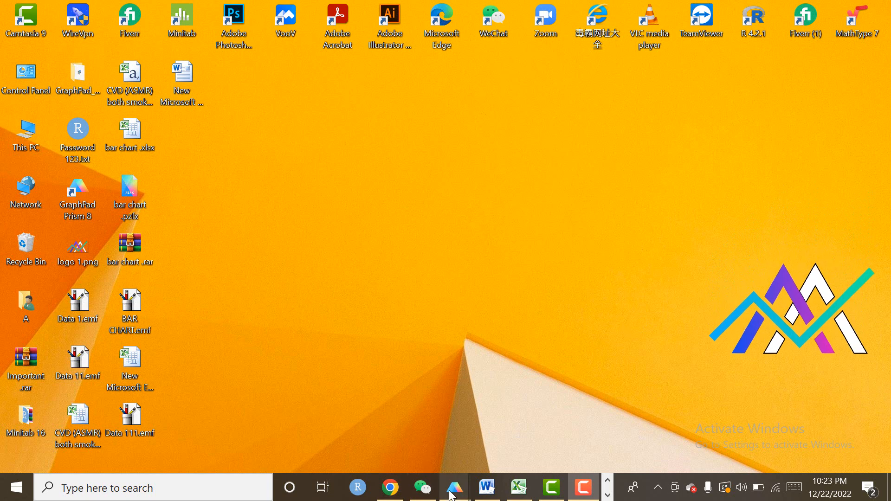
Switch to the Project4 window in GraphPad Prism, open the Data 1 data table and select its first Time value.
{"action": "mouse_move", "coordinate": [450, 495]}
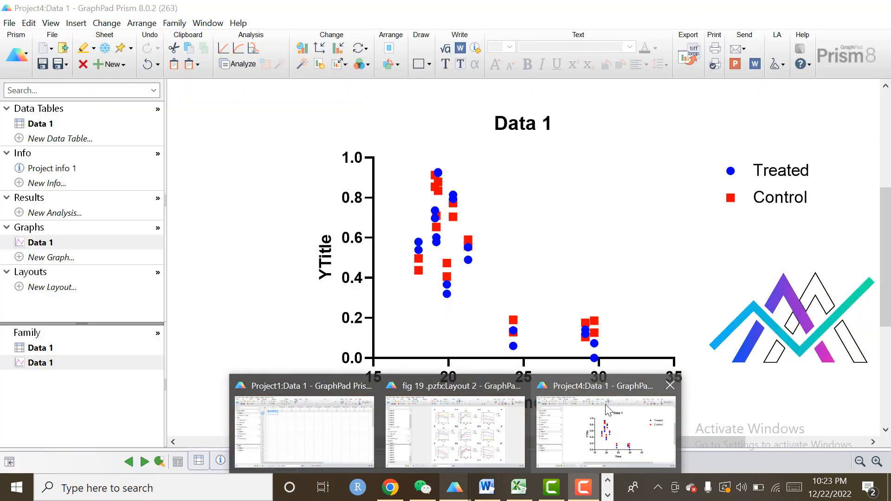
{"action": "left_click", "coordinate": [605, 404]}
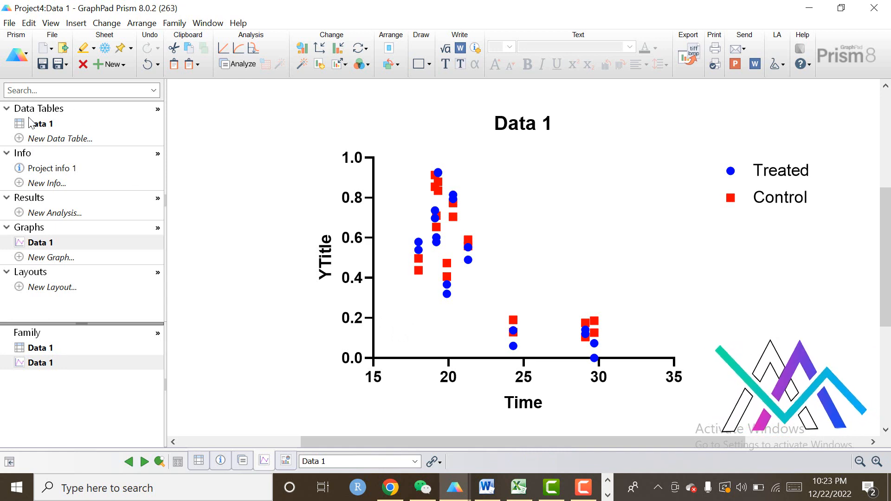
{"action": "left_click", "coordinate": [38, 130]}
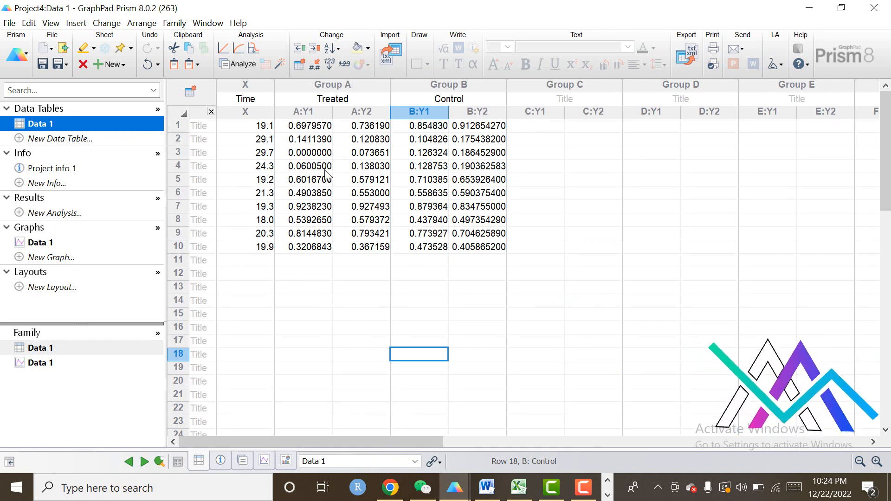
{"action": "left_click", "coordinate": [256, 125]}
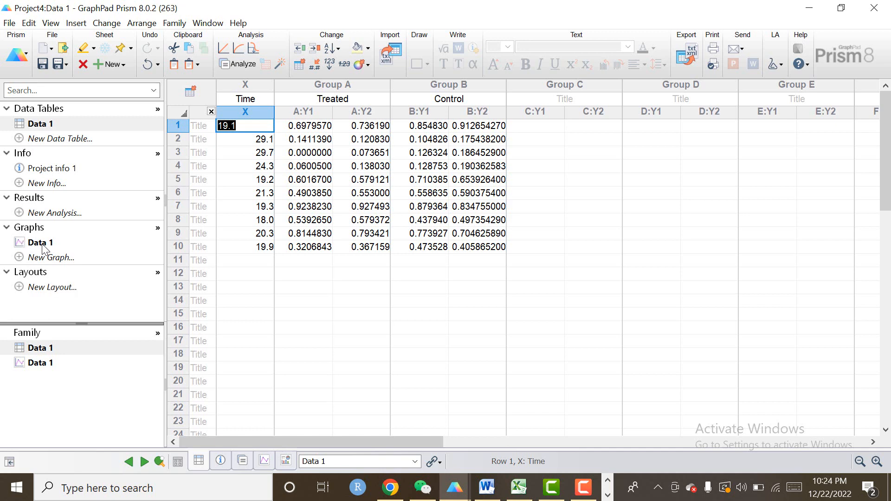
Create a new XY graph from the Data 1 table that plots each individual replicate as aligned points without connecting lines.
{"action": "left_click", "coordinate": [38, 259]}
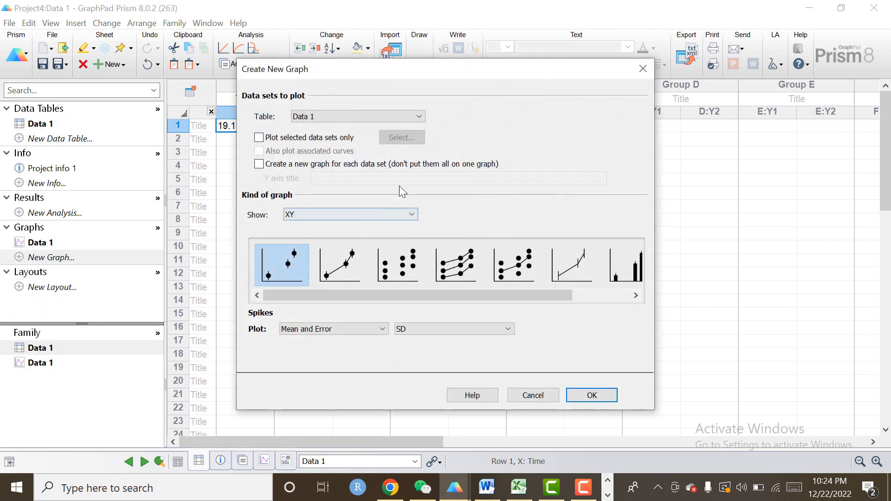
{"action": "left_click", "coordinate": [397, 264]}
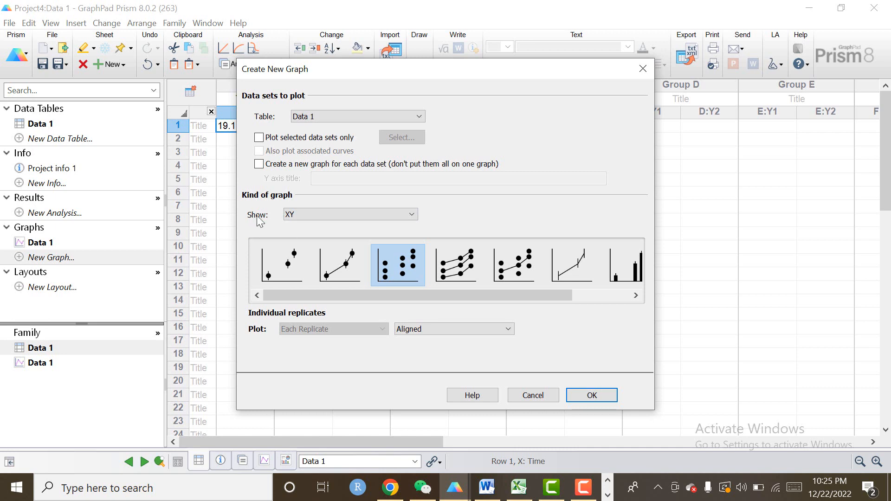
{"action": "left_click", "coordinate": [412, 213]}
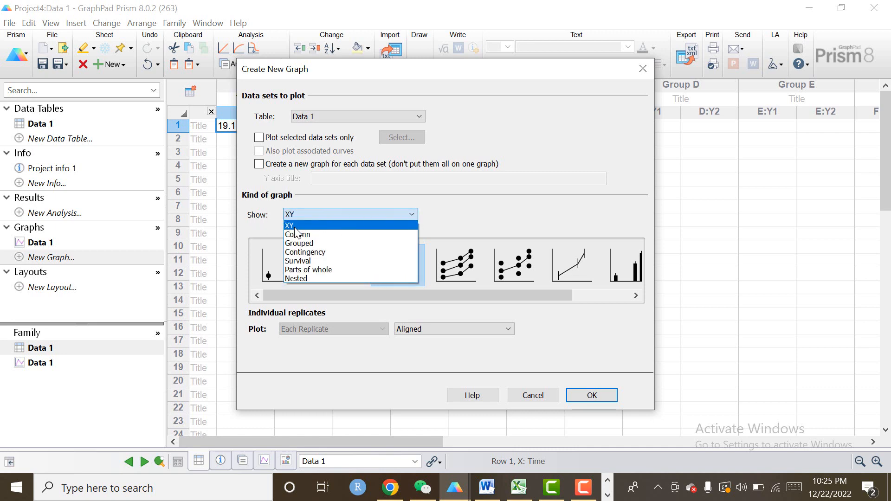
{"action": "left_click", "coordinate": [295, 228]}
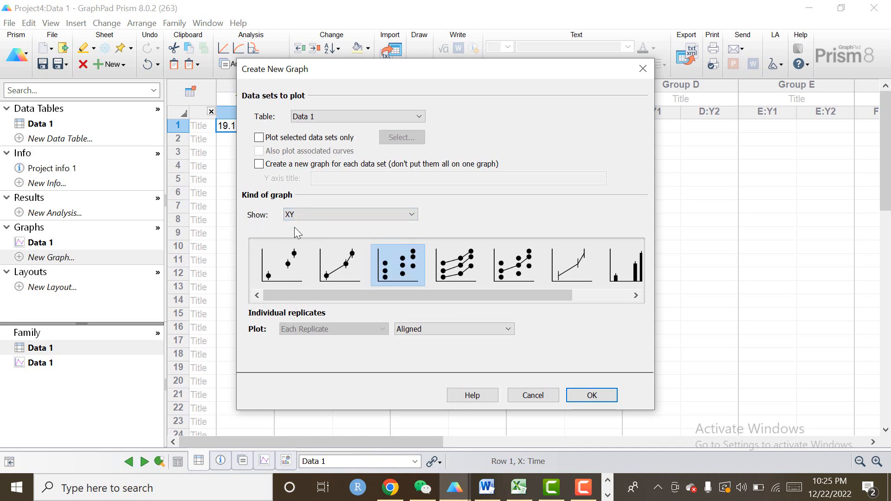
{"action": "left_click", "coordinate": [287, 279]}
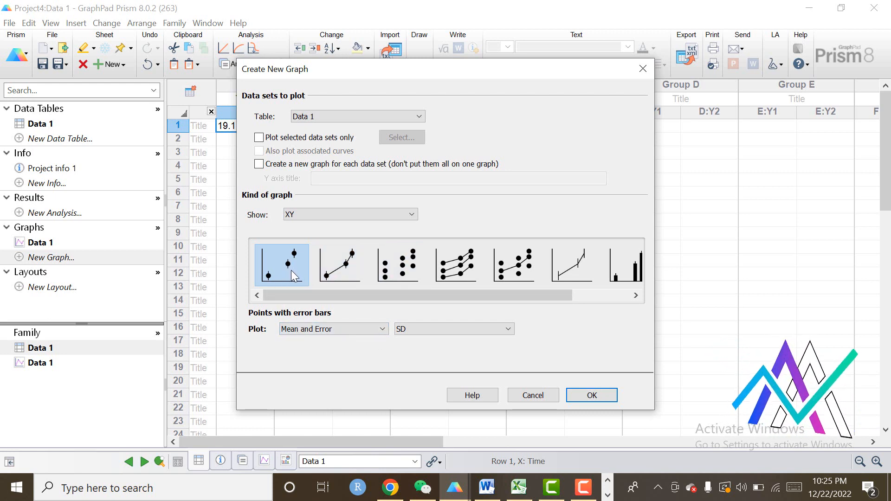
{"action": "left_click", "coordinate": [337, 277]}
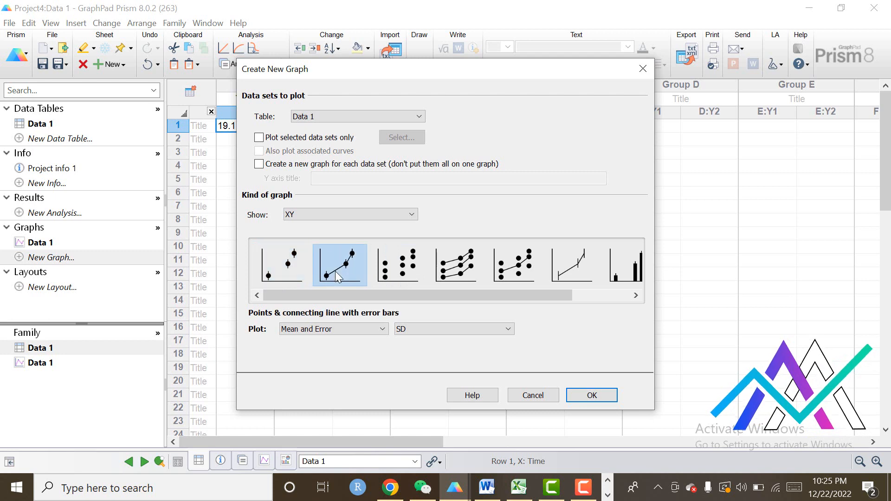
{"action": "left_click", "coordinate": [408, 262]}
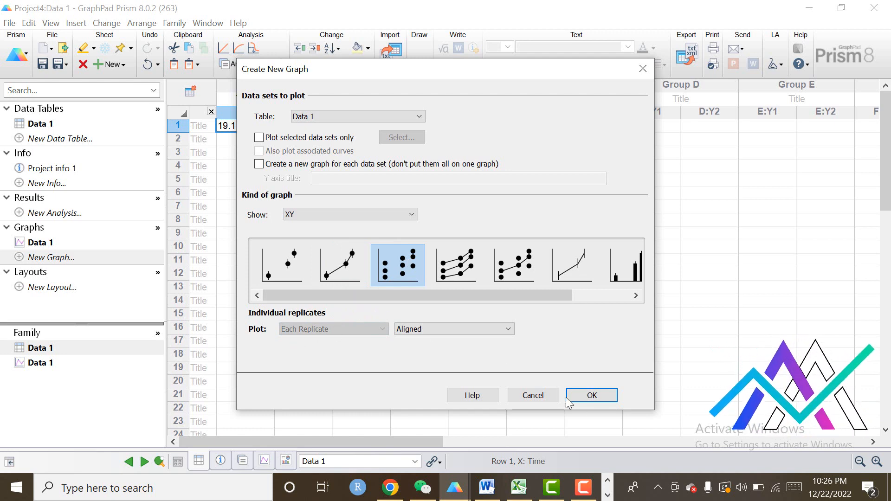
{"action": "left_click", "coordinate": [587, 399]}
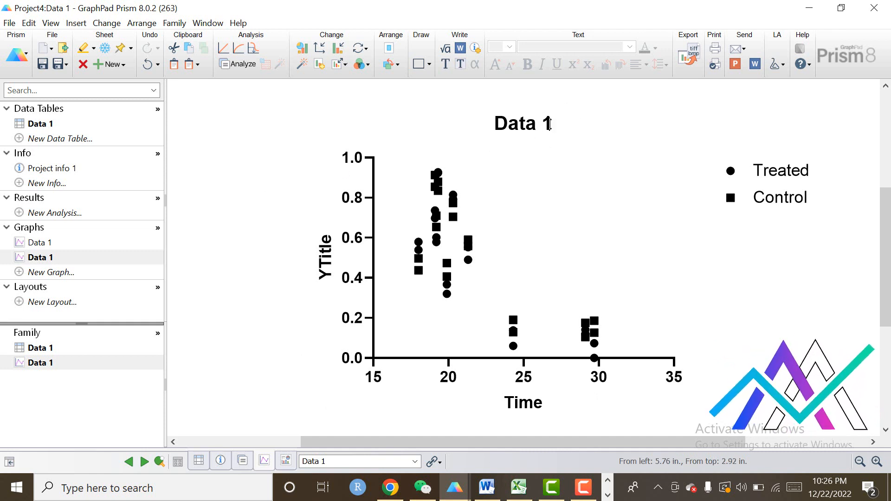
Replace the title of the new graph with "XY Scatter Plot".
{"action": "double_click", "coordinate": [549, 124]}
{"action": "key", "text": "Delete"}
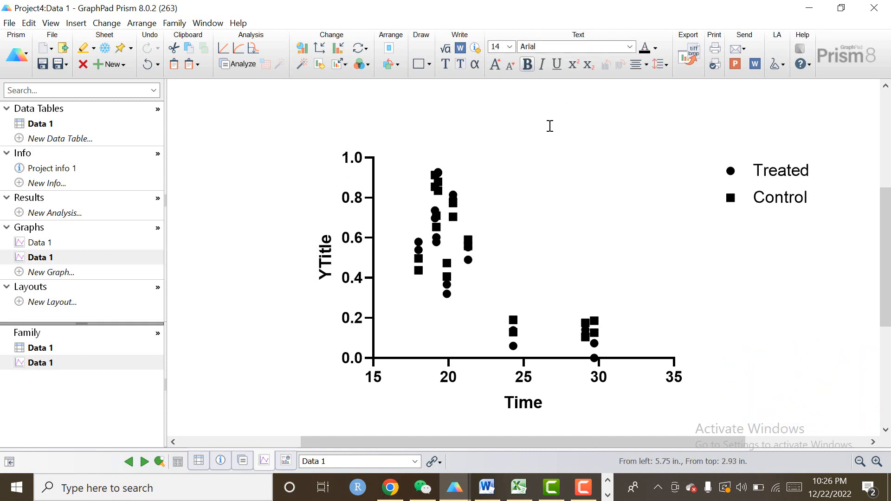
{"action": "type", "text": "XY Scatter"}
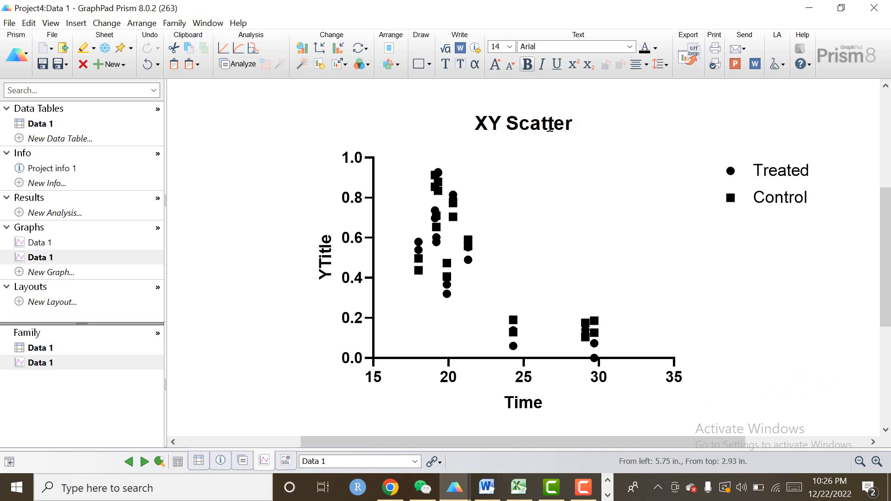
{"action": "type", "text": " Plot"}
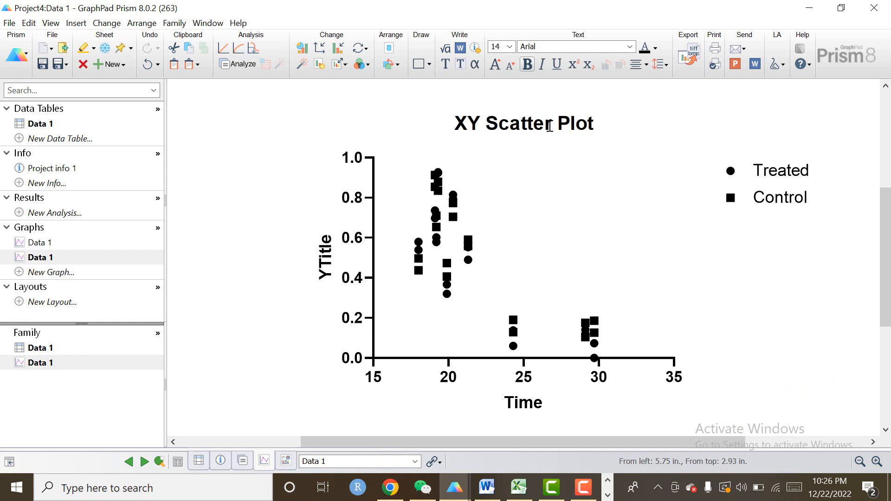
Replace the Y axis title with "Response".
{"action": "left_click", "coordinate": [325, 260]}
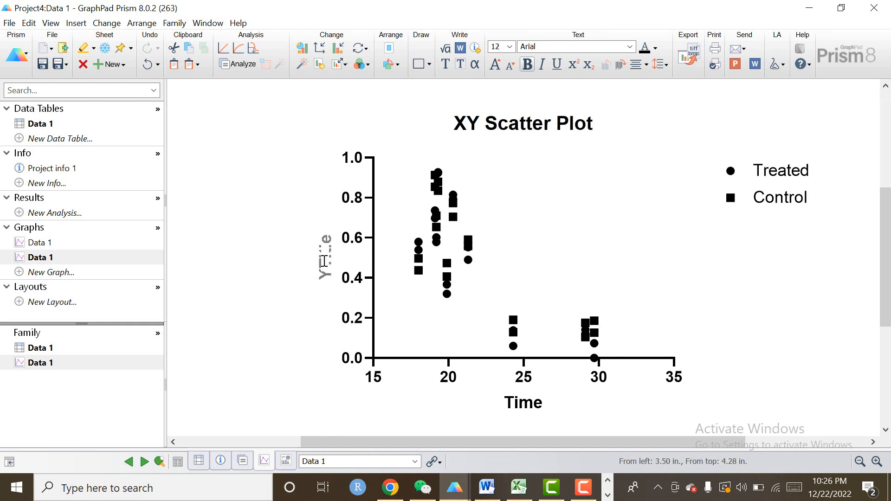
{"action": "type", "text": "Response"}
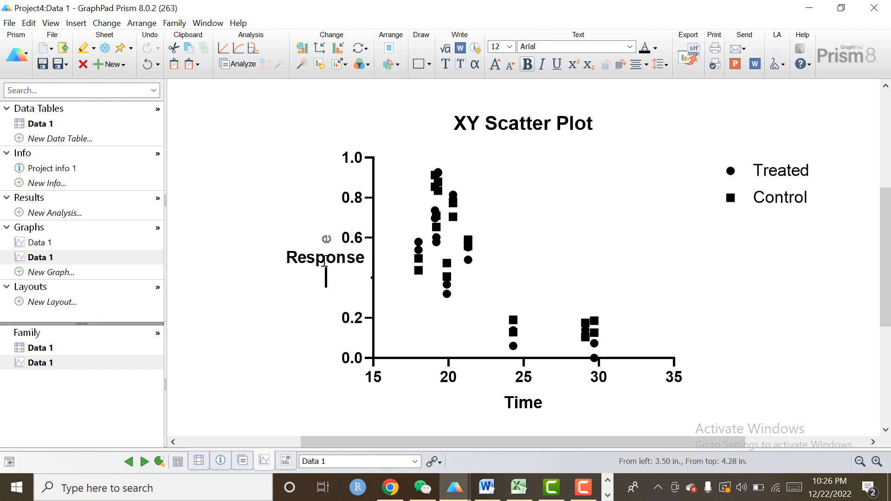
{"action": "left_click", "coordinate": [310, 331]}
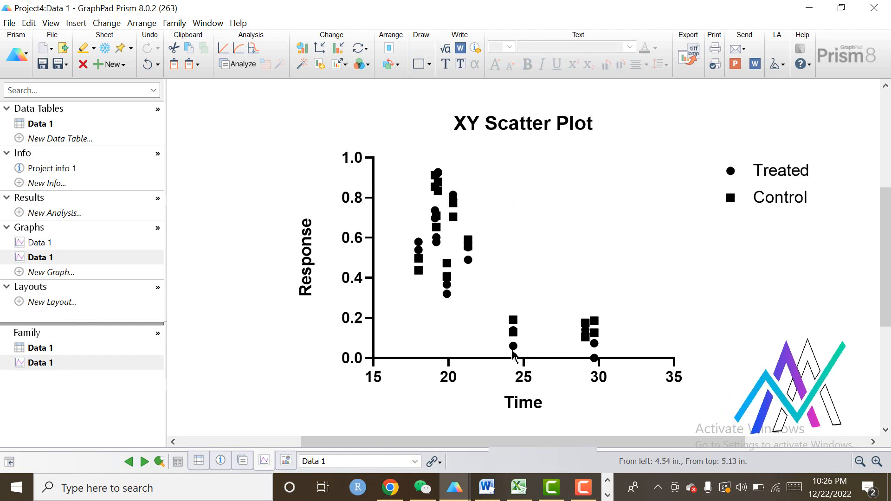
Apply the Colors scheme to the graph and move the Treated and Control legend horizontally into the plot's upper-right area.
{"action": "left_click", "coordinate": [365, 66]}
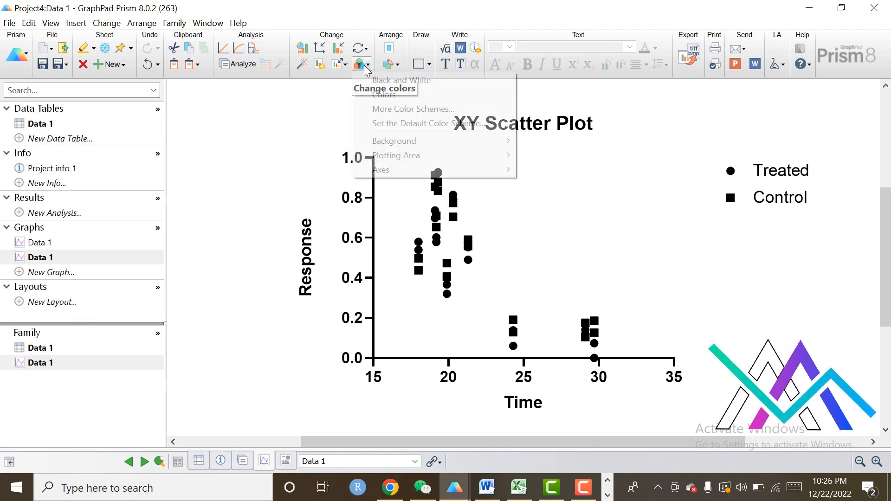
{"action": "left_click", "coordinate": [384, 95]}
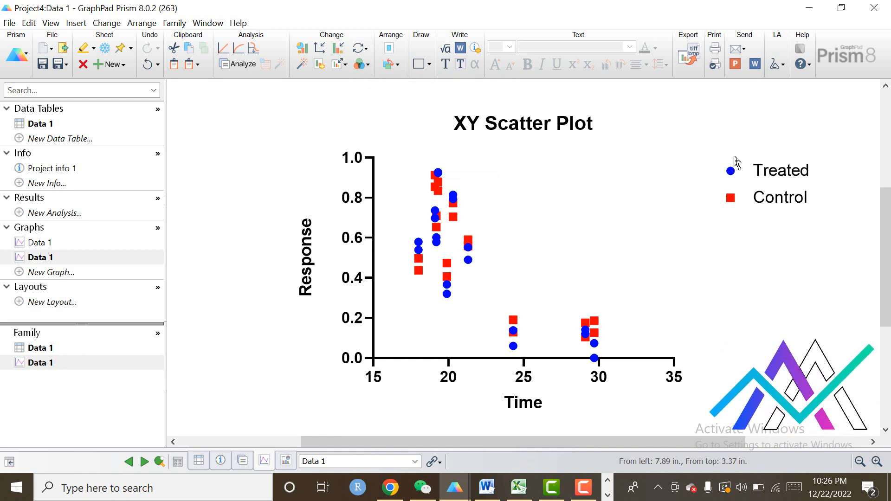
{"action": "left_click_drag", "start_coordinate": [702, 139], "coordinate": [823, 268]}
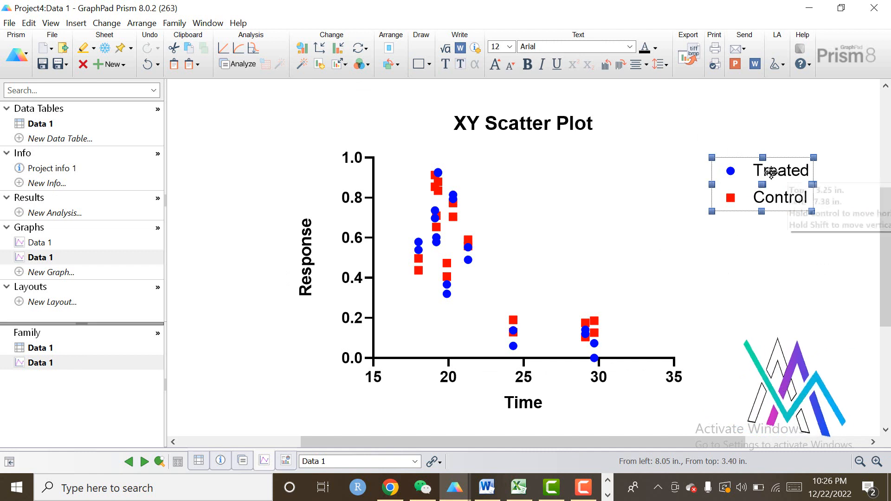
{"action": "left_click_drag", "start_coordinate": [770, 173], "coordinate": [661, 173]}
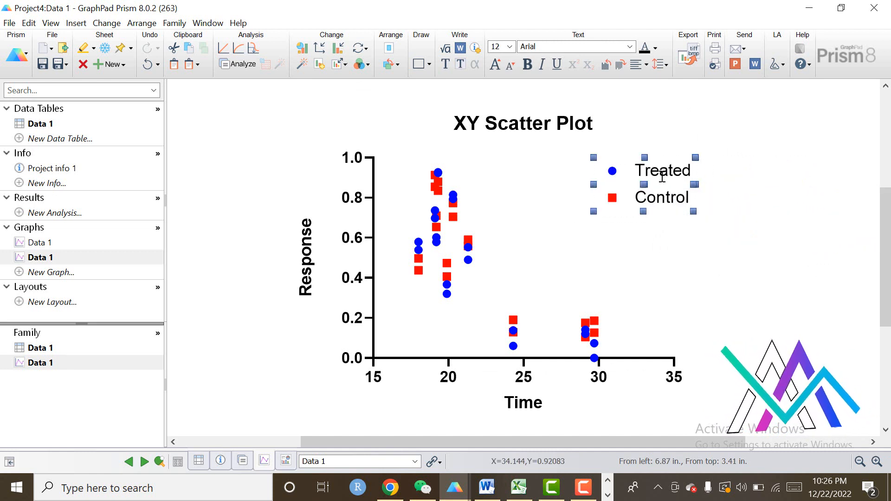
{"action": "left_click", "coordinate": [777, 332]}
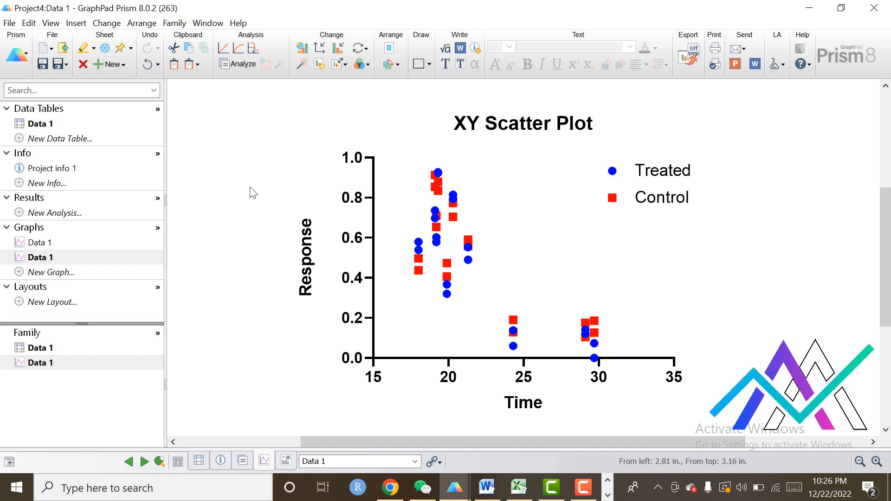
Open the additional color schemes for the graph and preview Diazo, Fir, Quiet and Flames.
{"action": "left_click", "coordinate": [368, 66]}
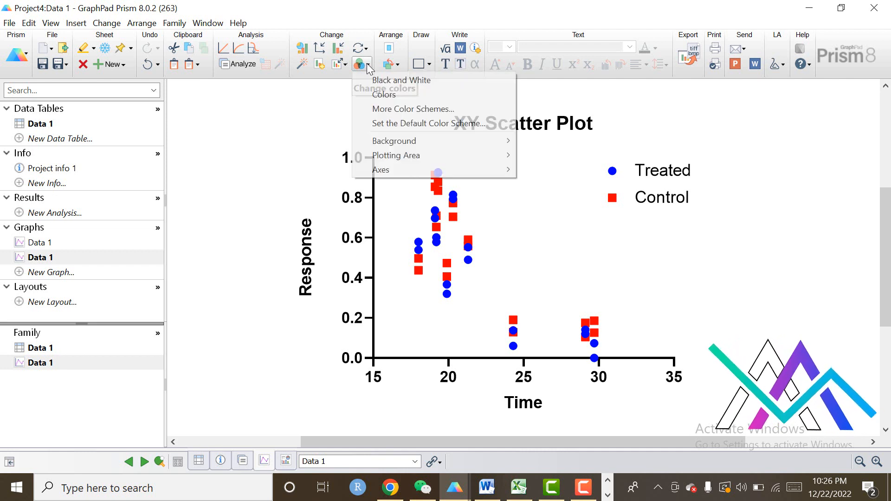
{"action": "left_click", "coordinate": [399, 110]}
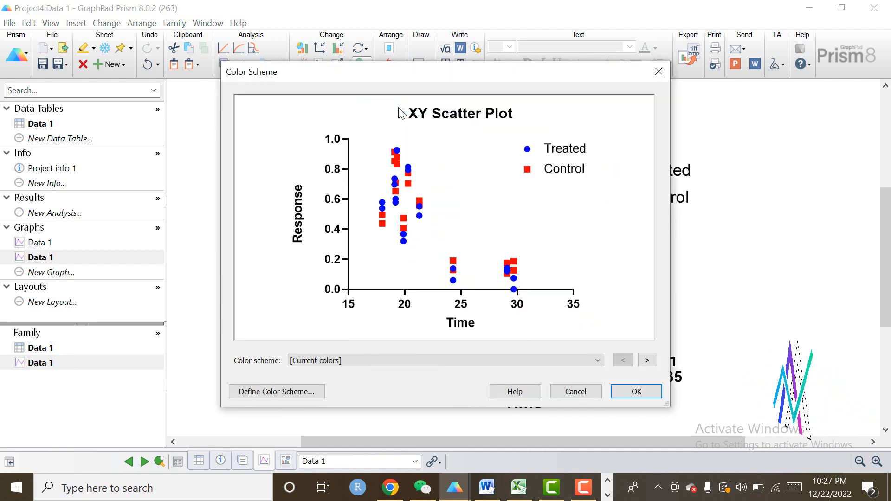
{"action": "left_click", "coordinate": [598, 361]}
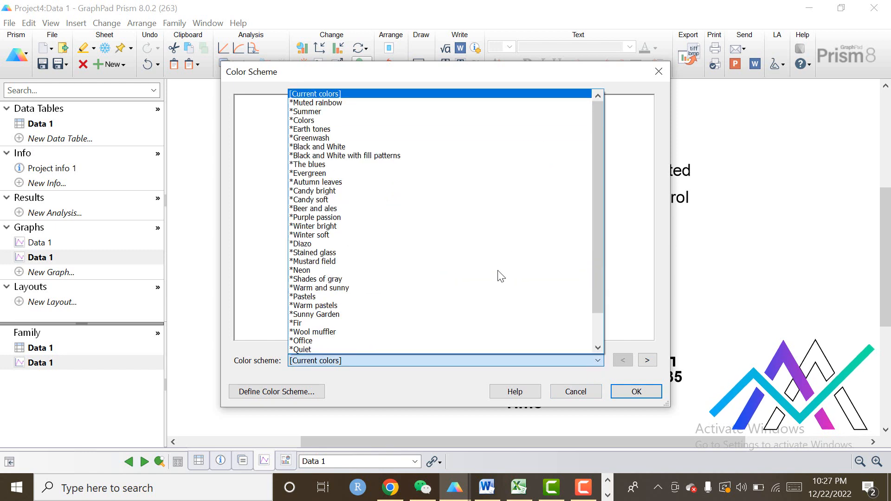
{"action": "left_click", "coordinate": [327, 244]}
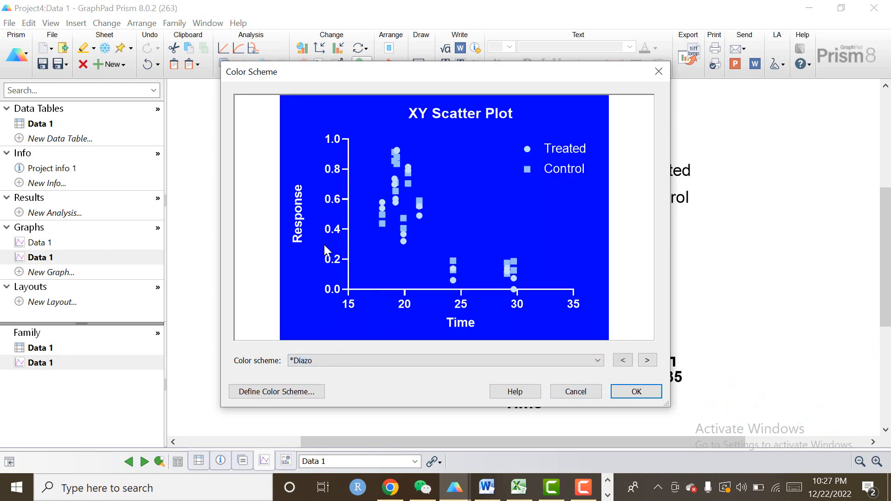
{"action": "left_click", "coordinate": [598, 361]}
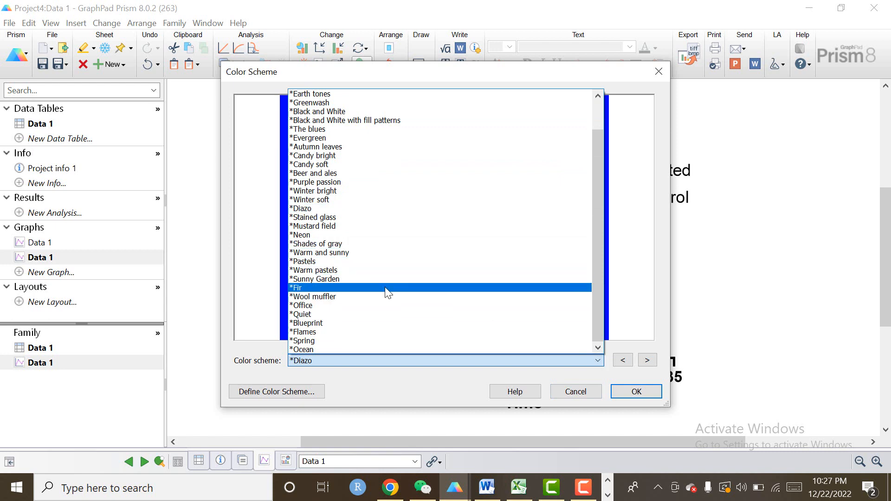
{"action": "left_click", "coordinate": [388, 288]}
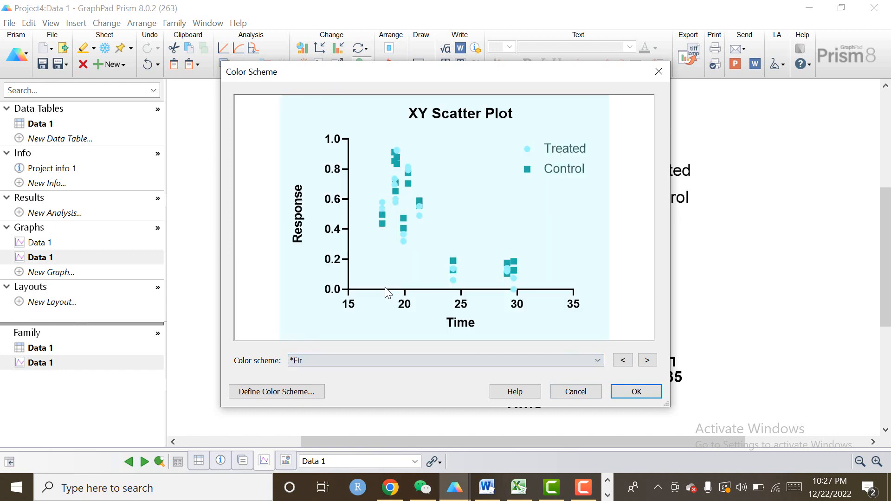
{"action": "left_click", "coordinate": [594, 362]}
{"action": "left_click", "coordinate": [415, 315]}
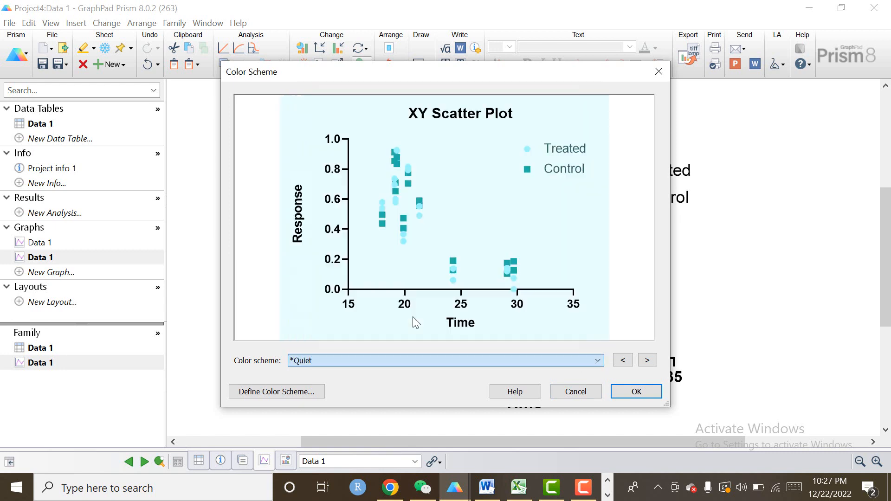
{"action": "left_click", "coordinate": [596, 362]}
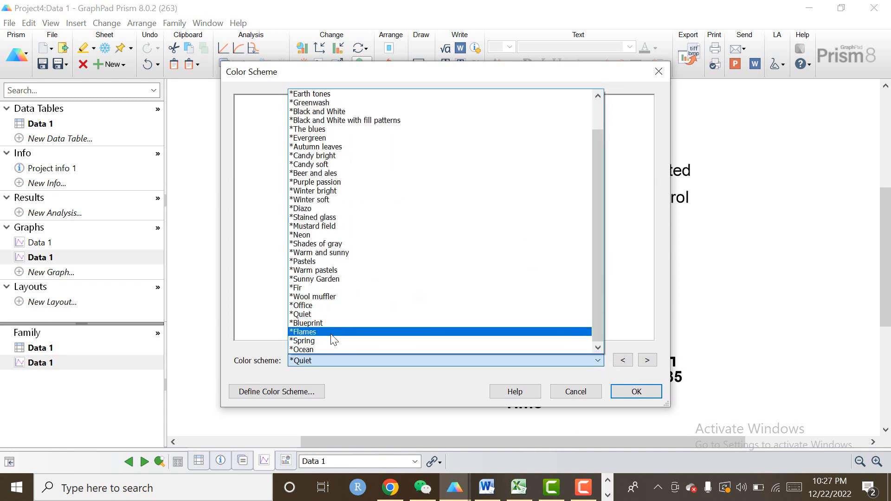
{"action": "left_click", "coordinate": [343, 332]}
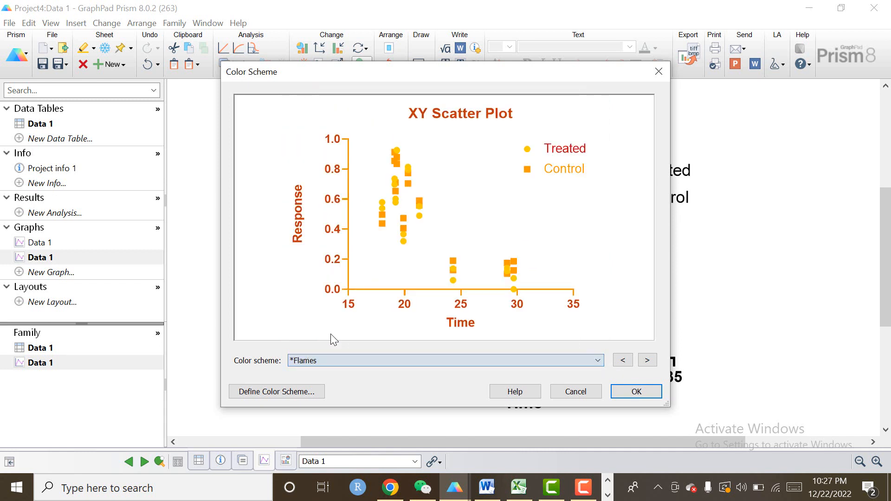
Choose the Spring color scheme and apply it to the scatter plot.
{"action": "left_click", "coordinate": [598, 361]}
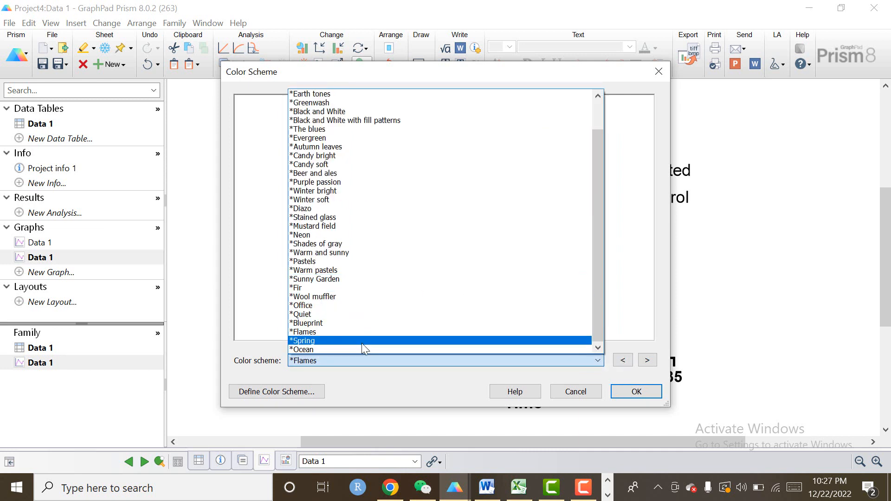
{"action": "left_click", "coordinate": [362, 342]}
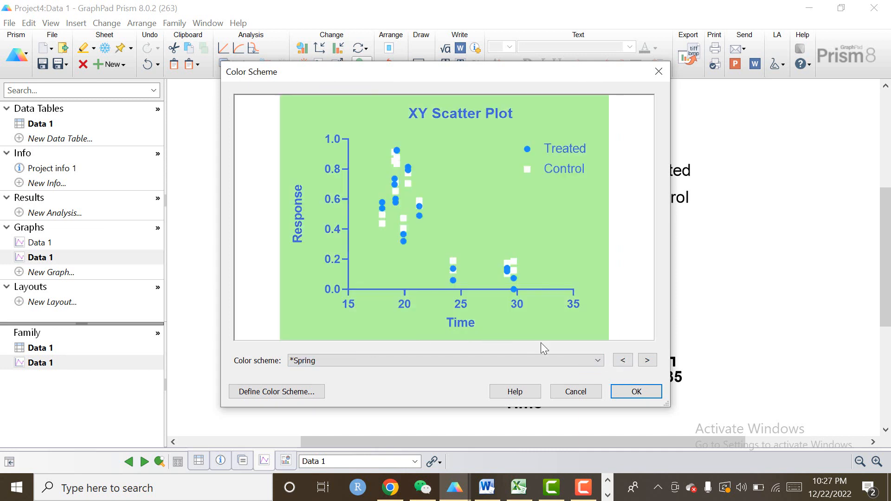
{"action": "left_click", "coordinate": [598, 361]}
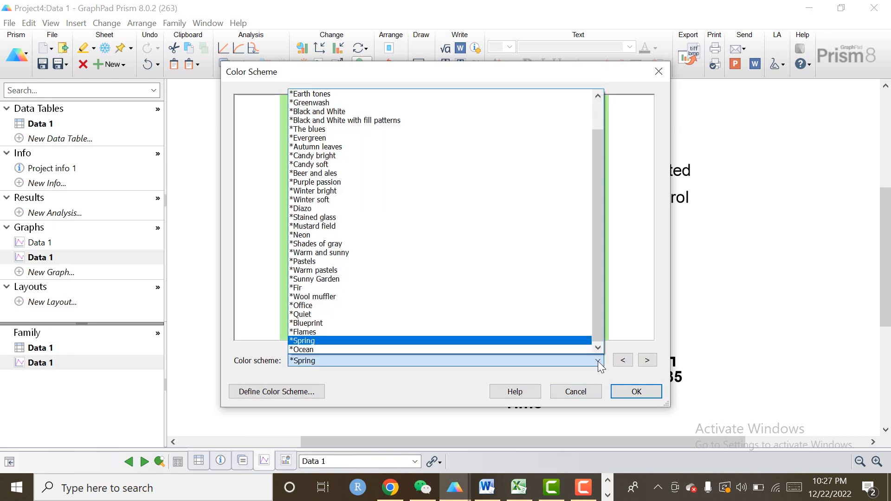
{"action": "left_click", "coordinate": [598, 362]}
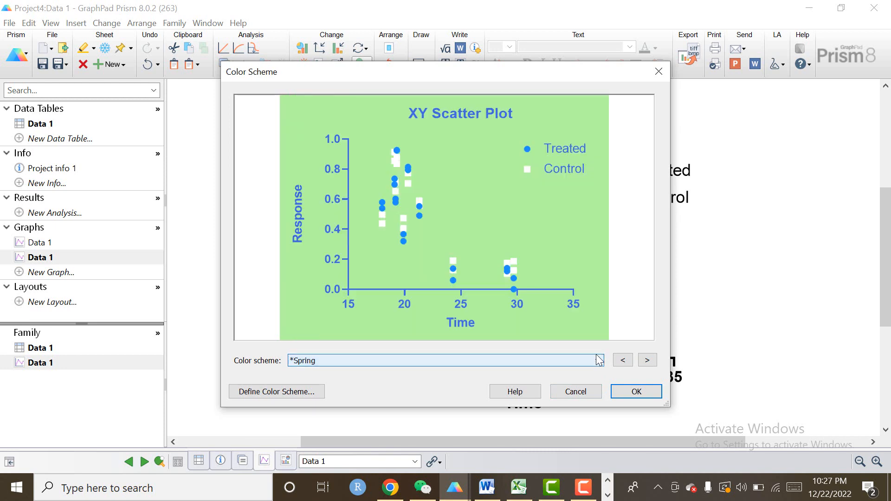
{"action": "left_click", "coordinate": [635, 396]}
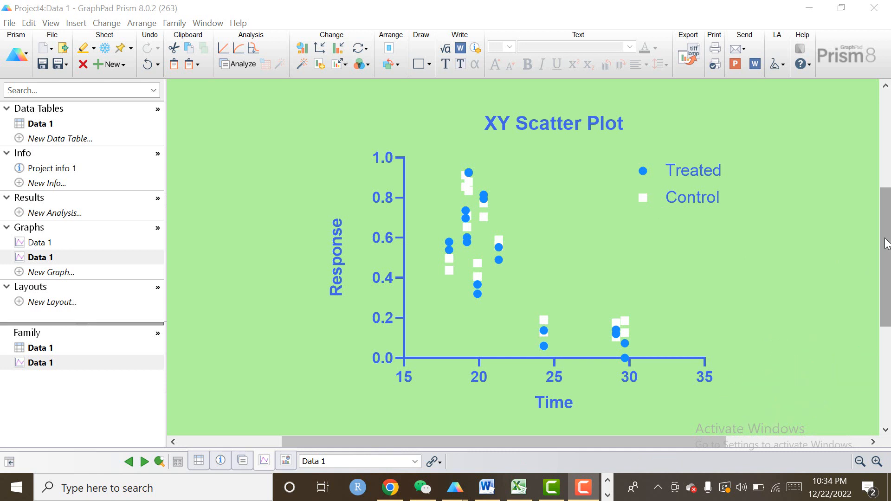
{"action": "left_click_drag", "start_coordinate": [885, 244], "coordinate": [885, 135]}
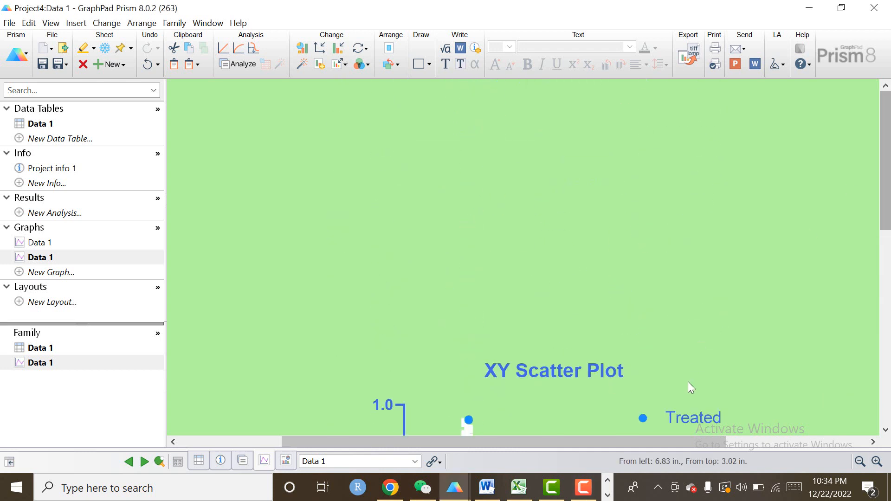
{"action": "left_click", "coordinate": [583, 488]}
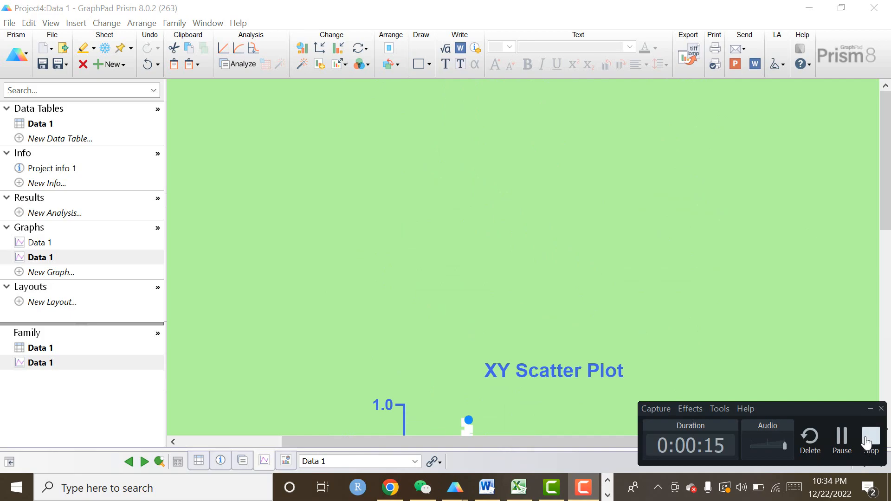